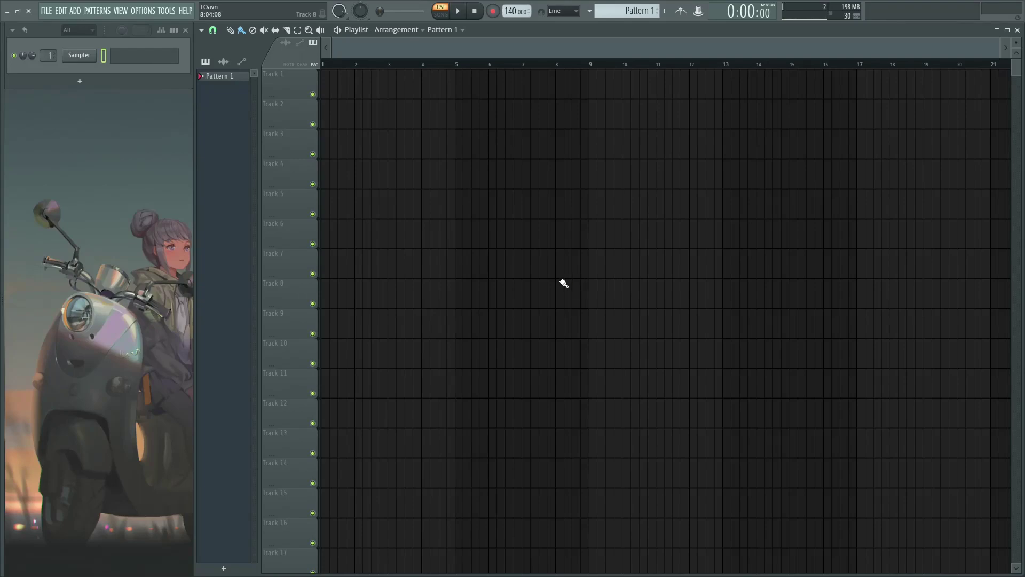
Add Edison to slot 2 of the master mixer track and place its window over the playlist area.
key(F9)
click(106, 312)
click(372, 431)
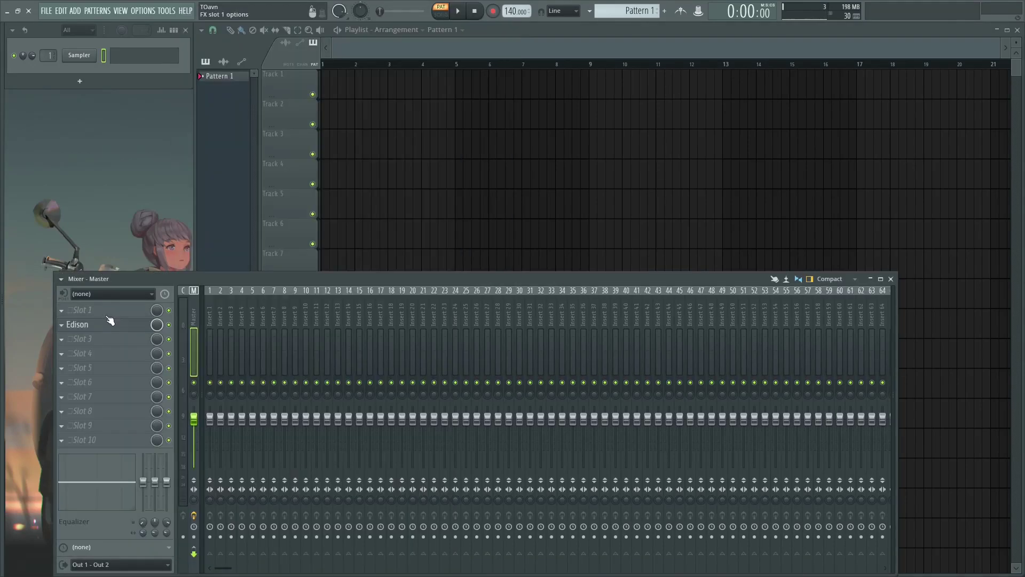
drag(408, 166, 526, 175)
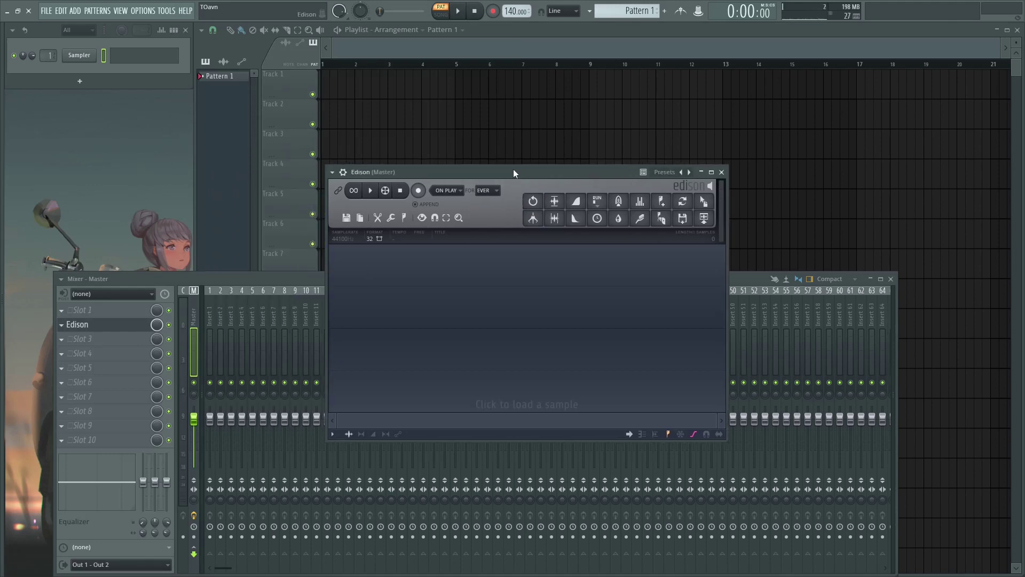
Load the FLS_ThisDJisSoFunky vocal from the Legacy Vocals pack into Edison and play it back.
key(alt+F8)
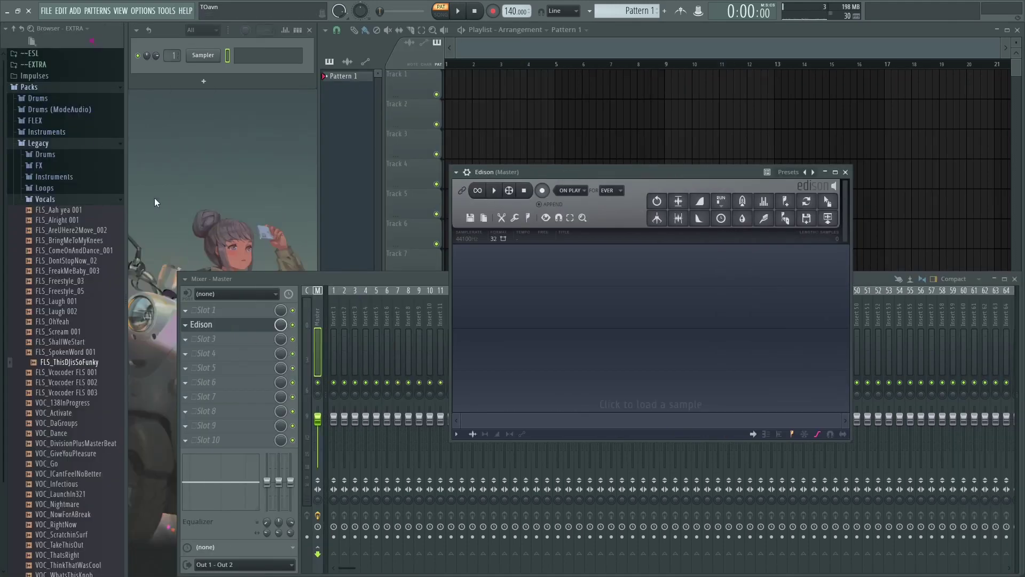
drag(69, 362, 558, 307)
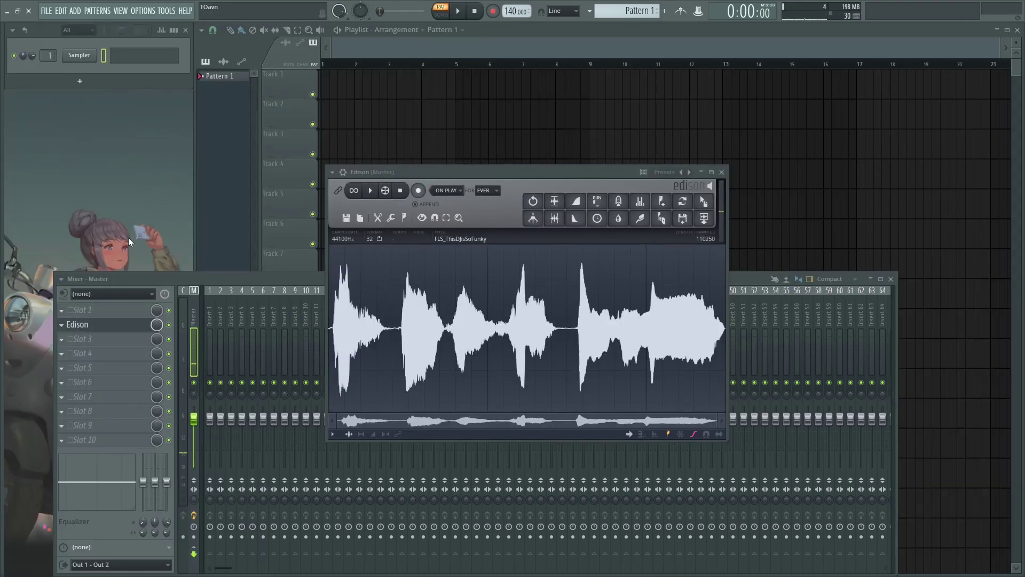
key(alt+F8)
drag(482, 169, 441, 169)
key(space)
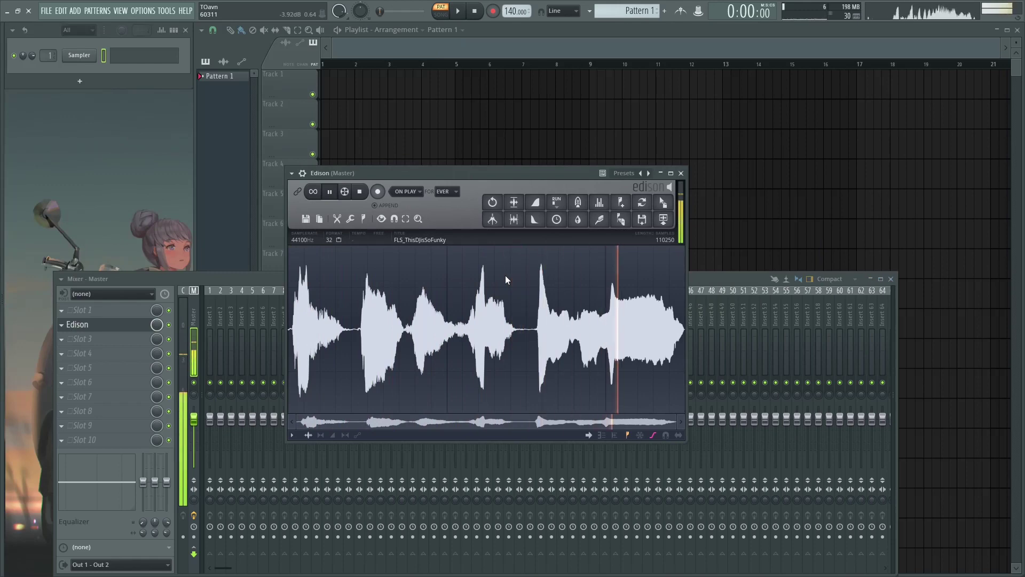
key(space)
Select the whole sample and change its sample rate to 8000 Hz in the sample properties.
key(ctrl+a)
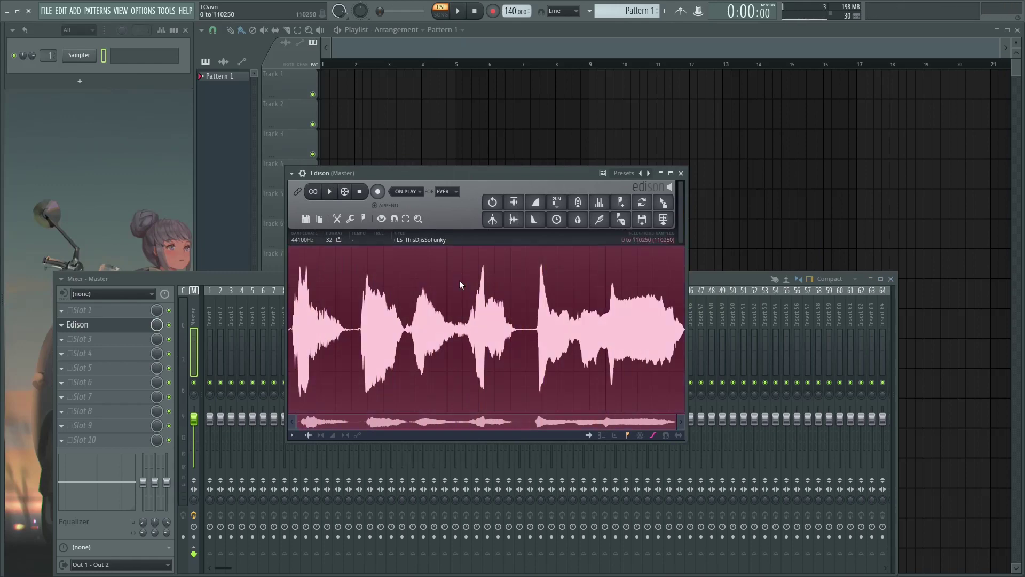
right_click(462, 265)
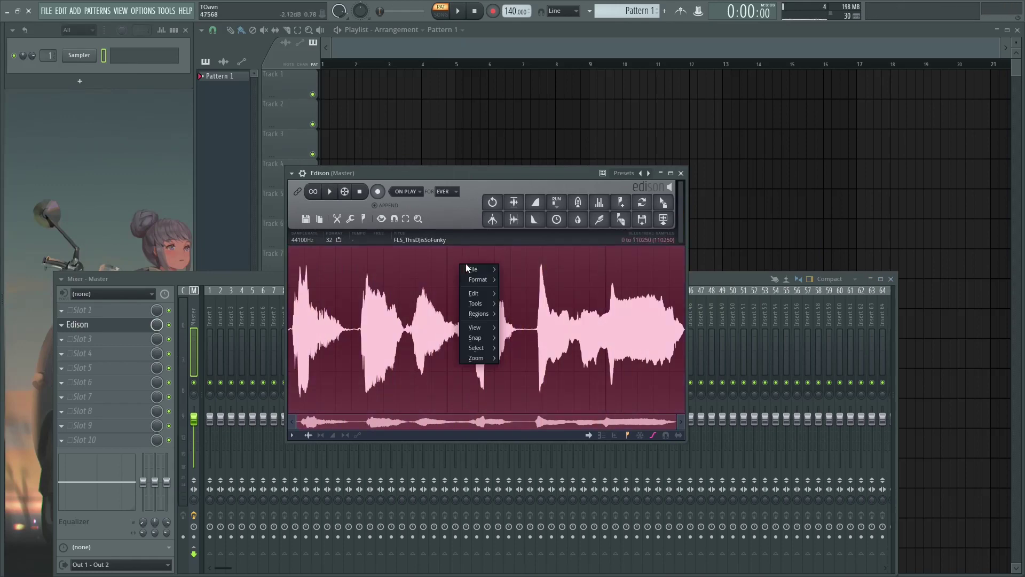
mouse_move(477, 279)
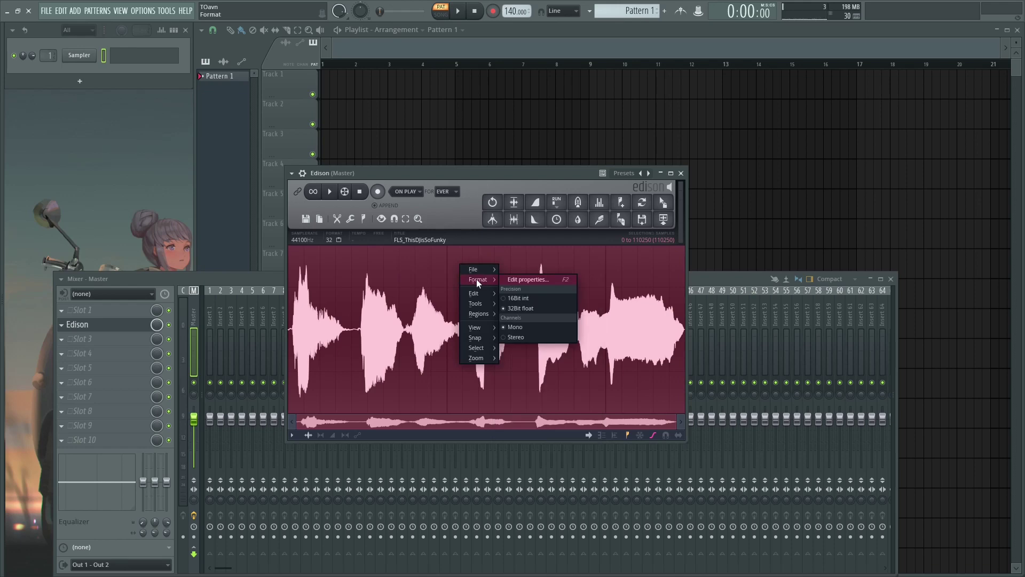
click(514, 279)
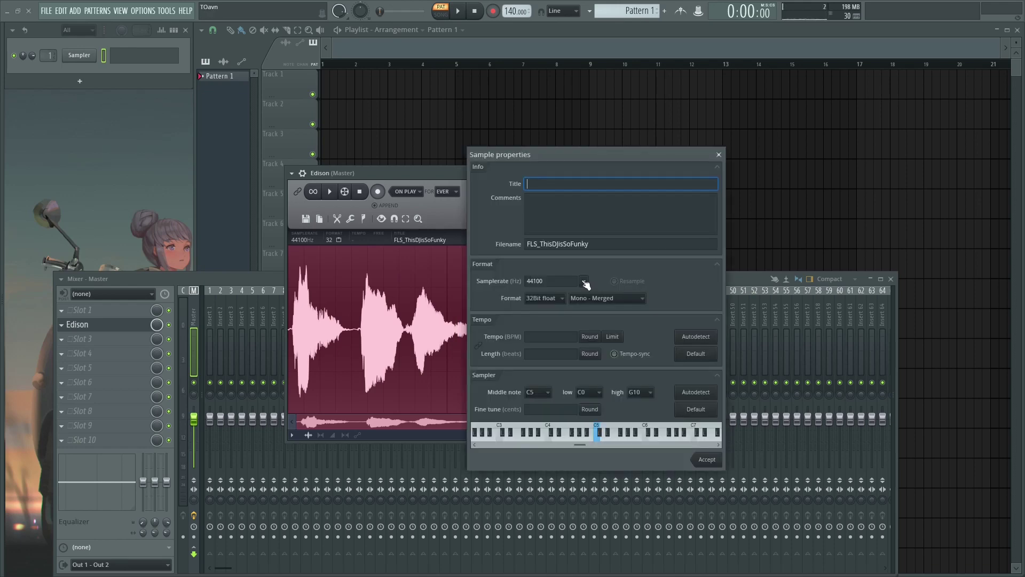
click(585, 282)
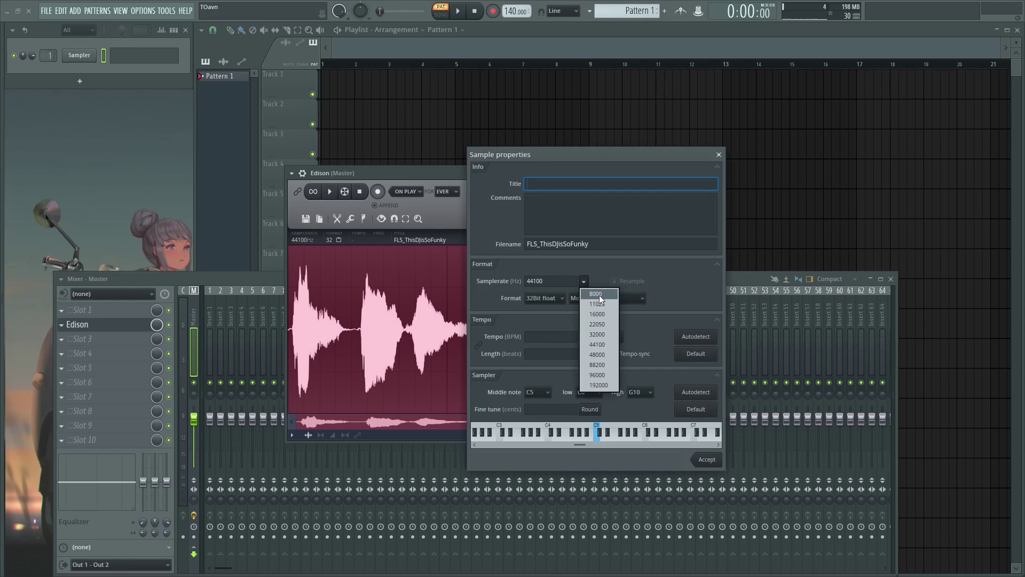
click(598, 294)
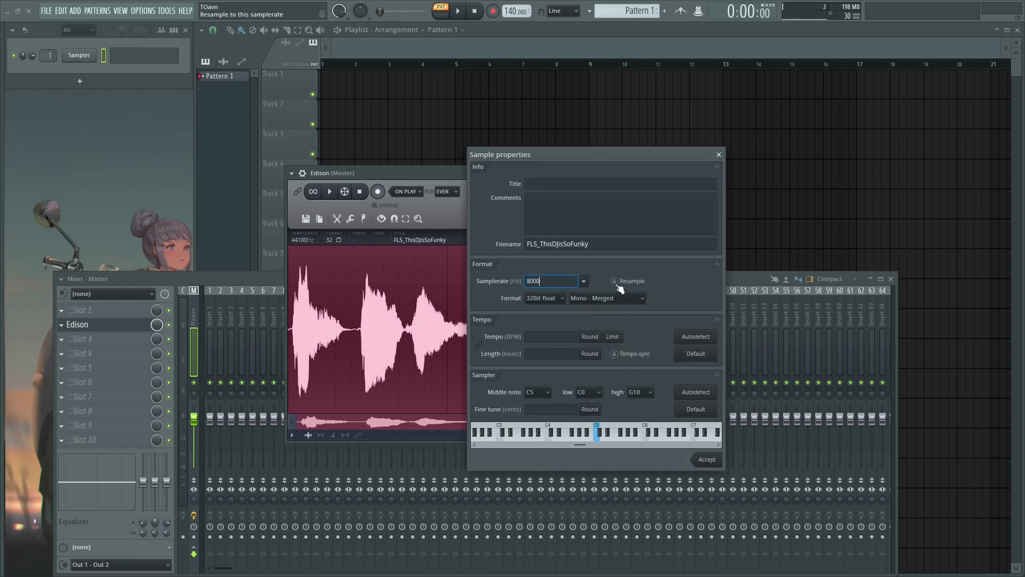
click(707, 460)
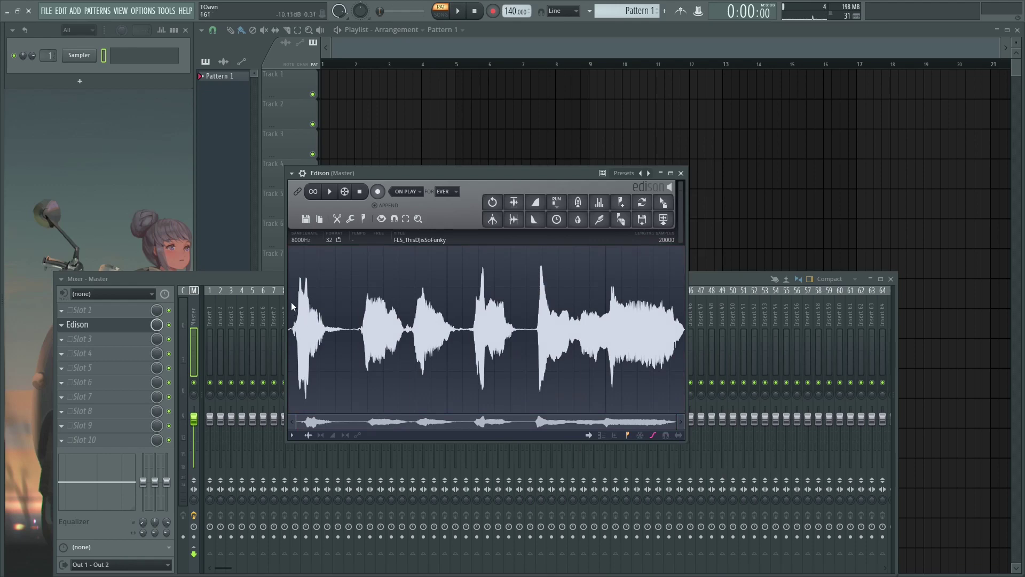
Audition the vocal, then pitch-shift the whole sample down to the lowest coarse pitch using the e2 mono method.
key(space)
key(ctrl+a)
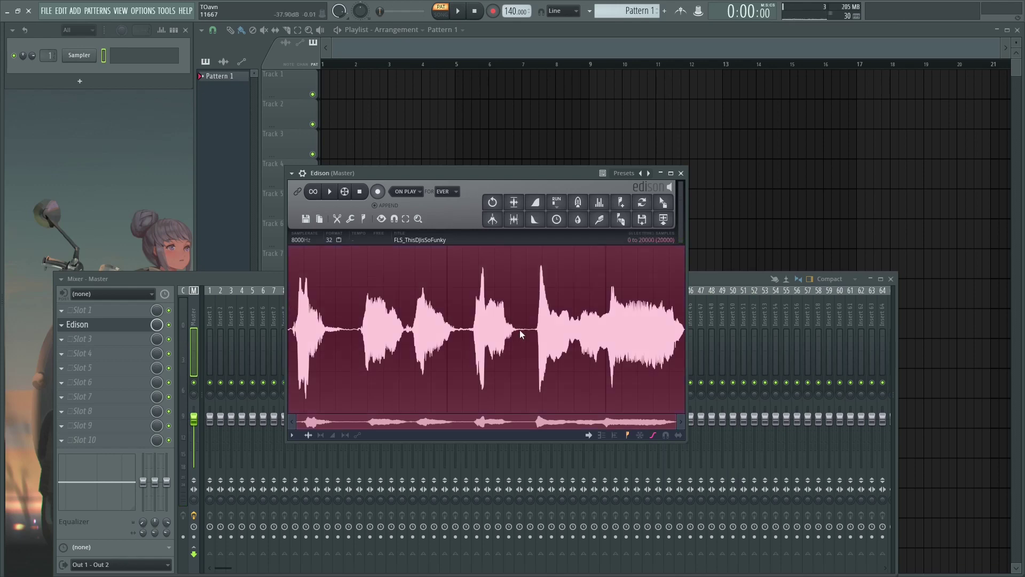
double_click(456, 333)
click(557, 219)
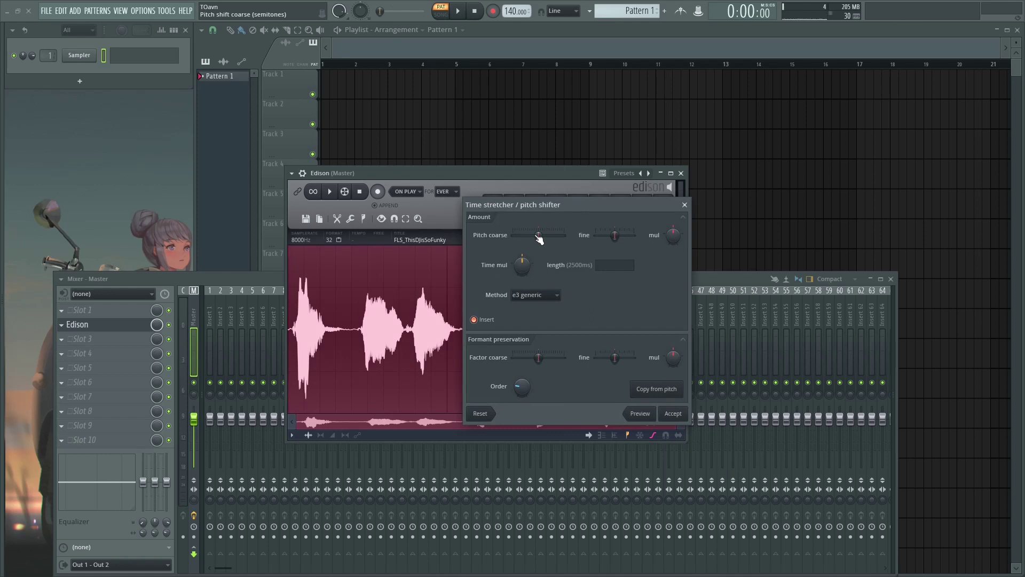
drag(538, 235, 513, 235)
click(550, 296)
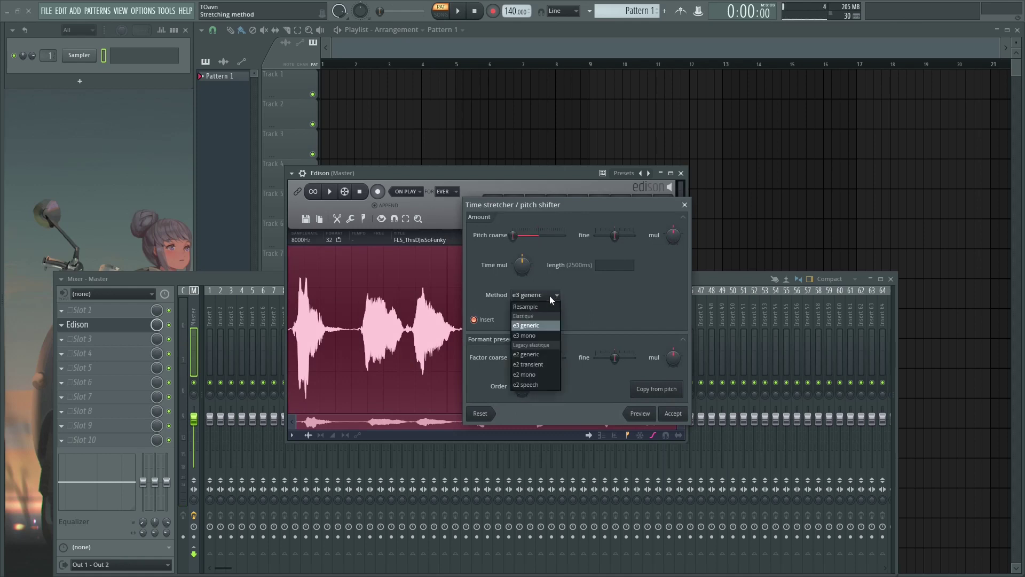
click(546, 374)
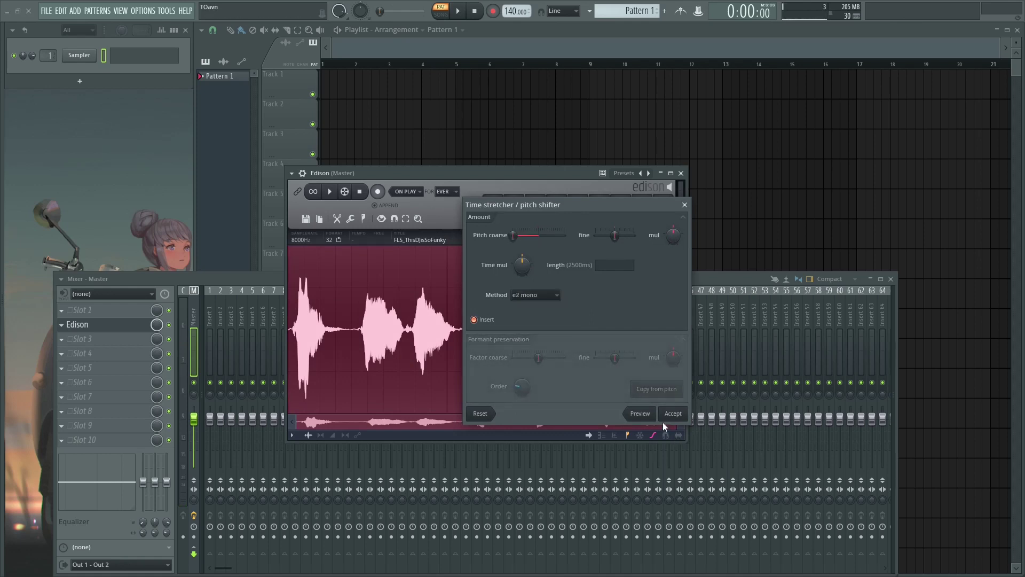
click(644, 414)
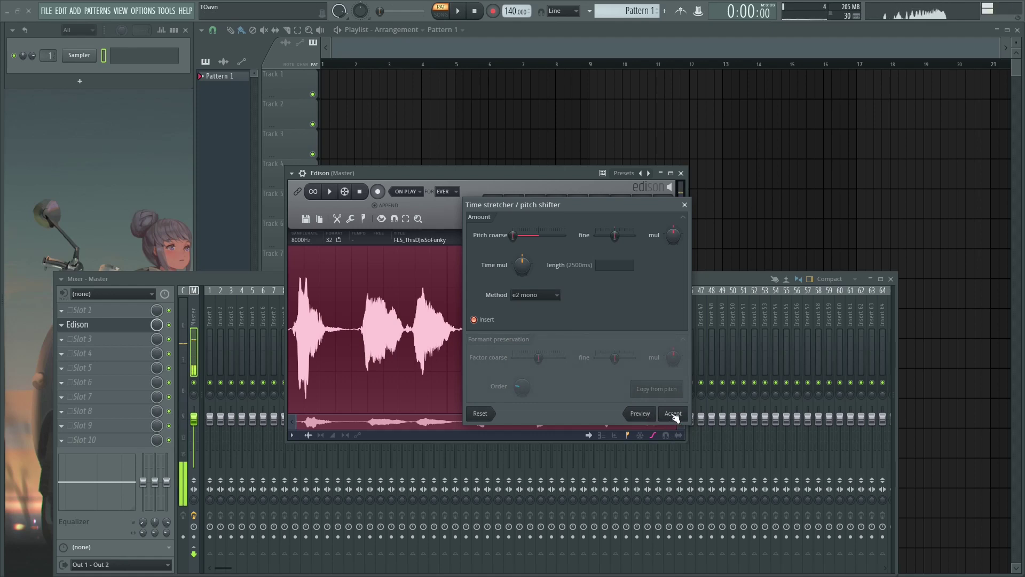
click(673, 414)
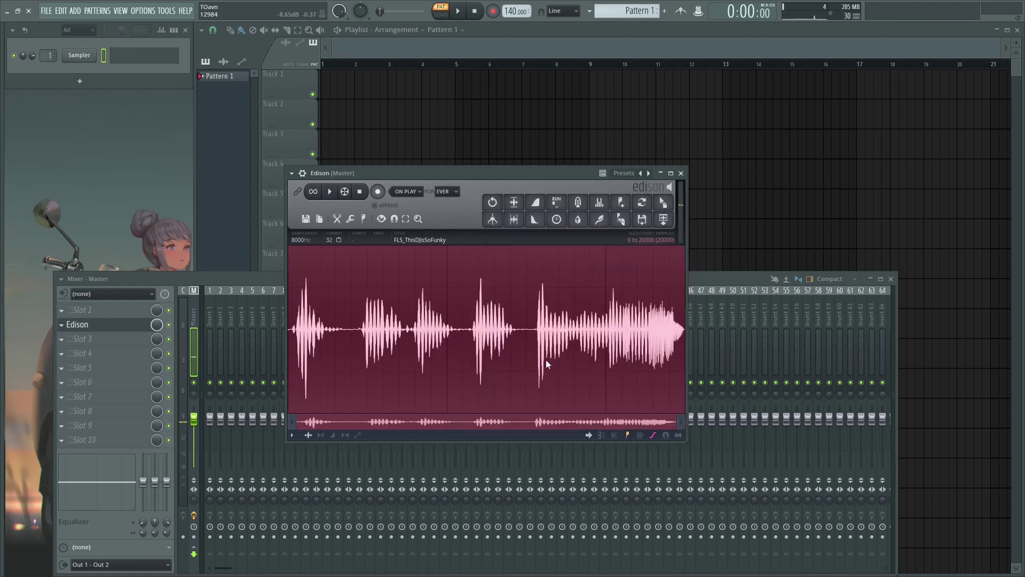
Preview and apply the same e2 mono downward pitch shift to the whole sample a second time.
key(alt+t)
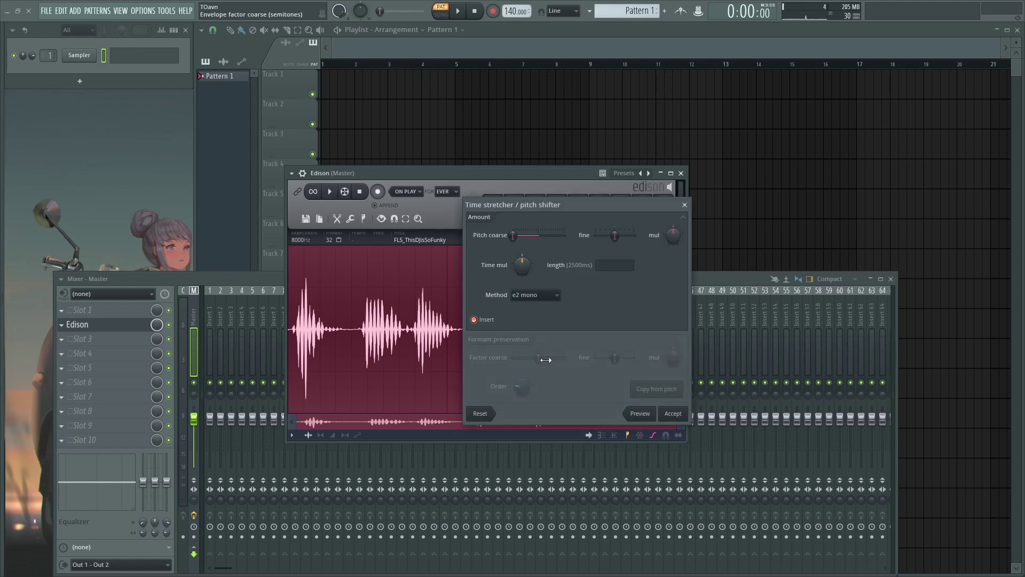
click(652, 414)
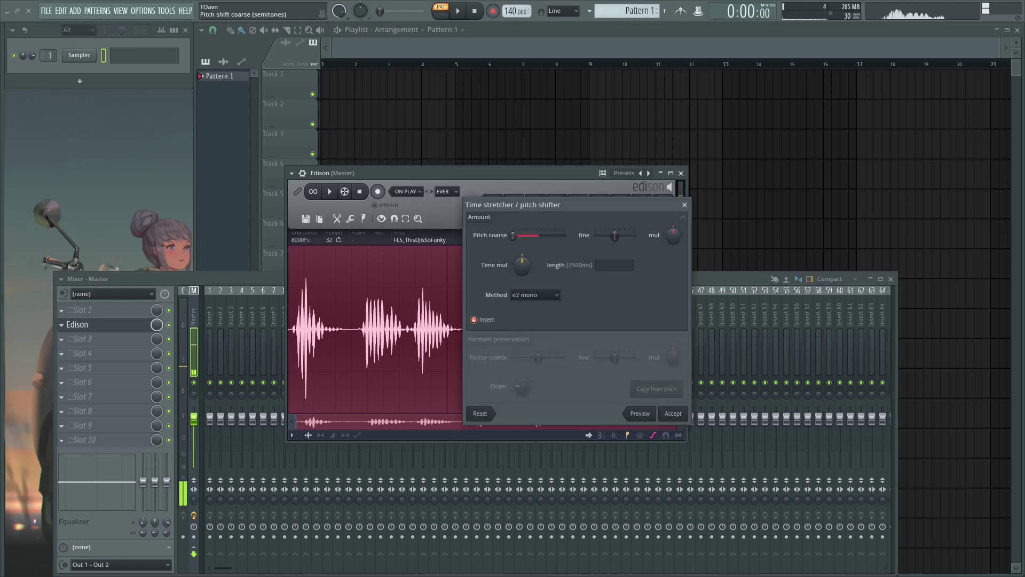
click(673, 414)
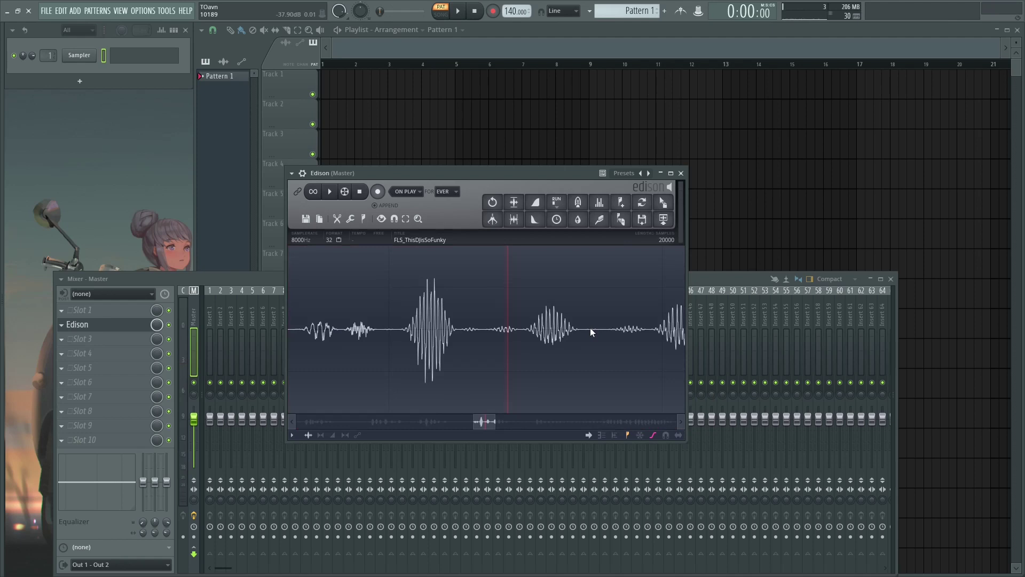
scroll(502, 298, down, 3)
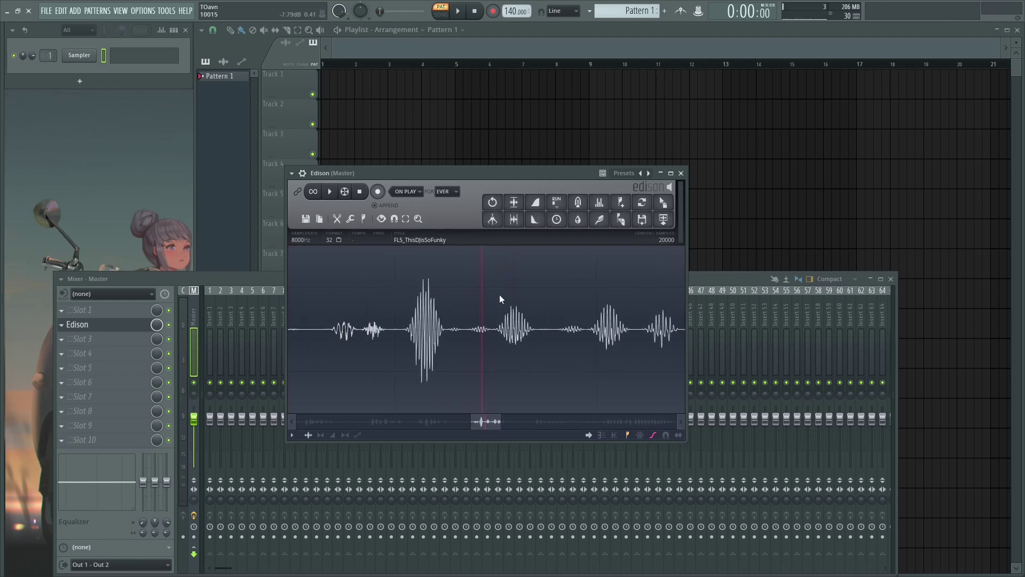
click(545, 327)
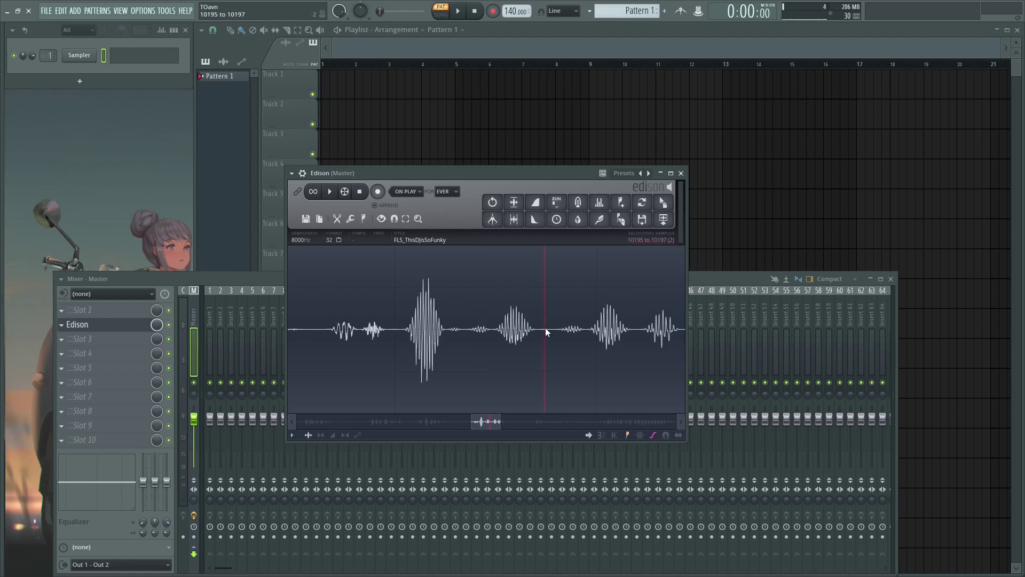
click(600, 221)
click(533, 430)
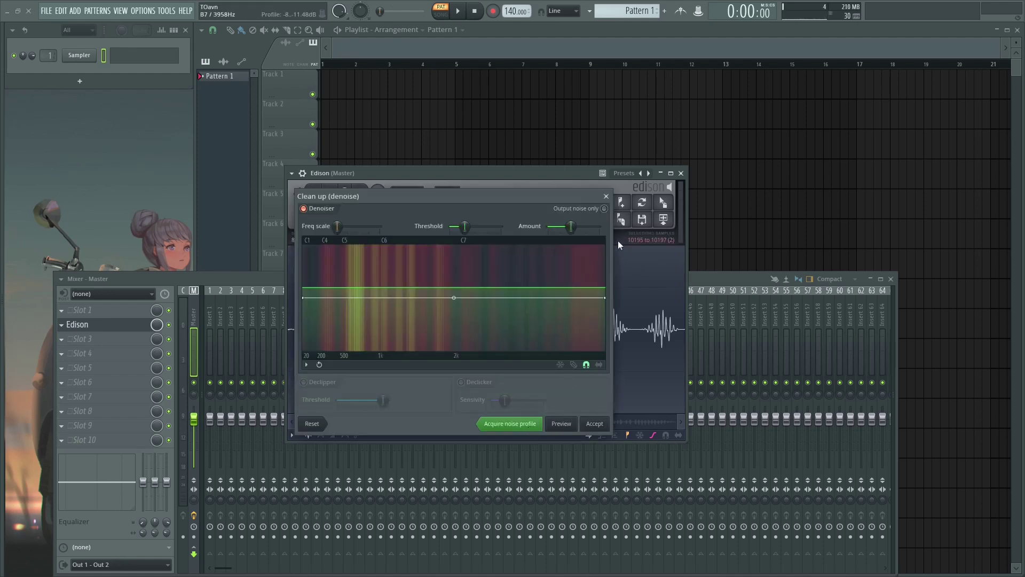
click(606, 196)
scroll(543, 286, down, 3)
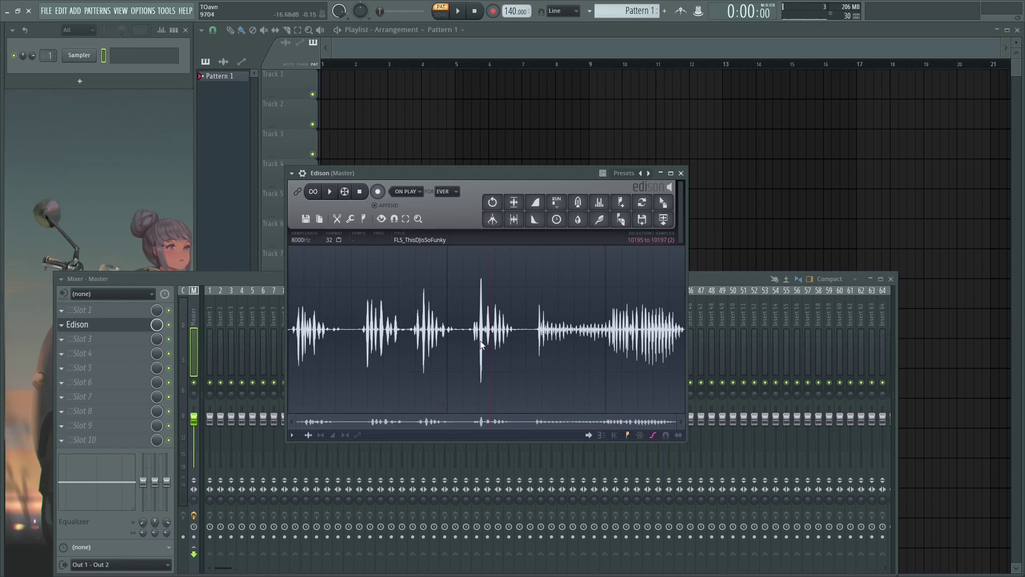
Select the tallest peak near the middle of the waveform, samples 9706 to 9738, and acquire the denoise noise profile from it.
scroll(481, 346, up, 5)
scroll(477, 341, up, 6)
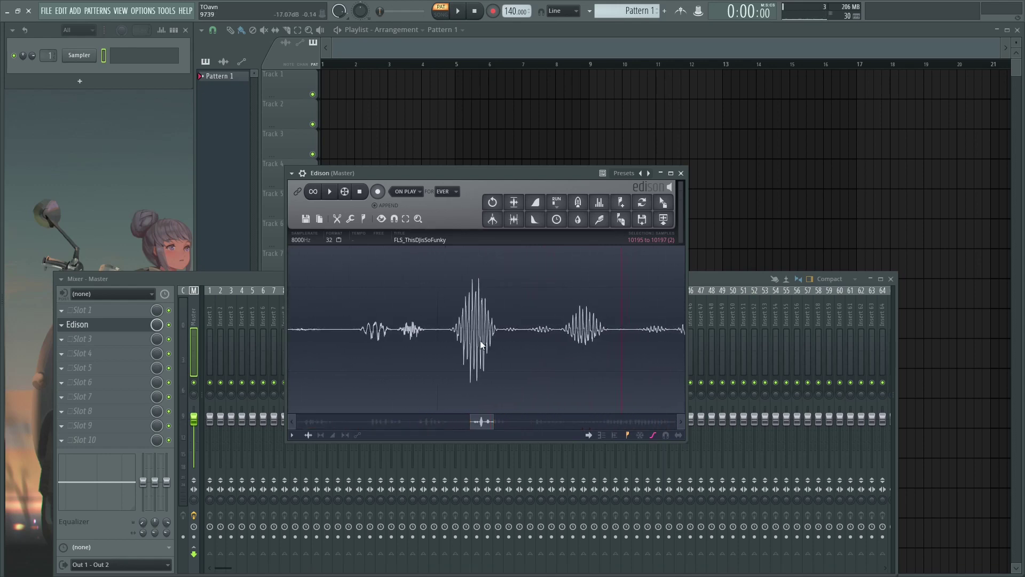
drag(472, 329, 488, 329)
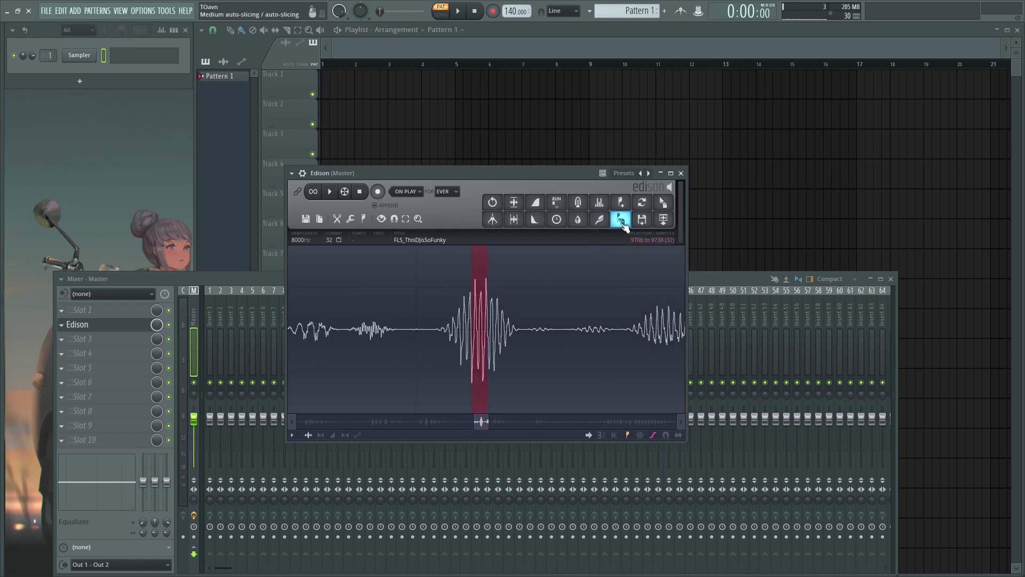
click(600, 219)
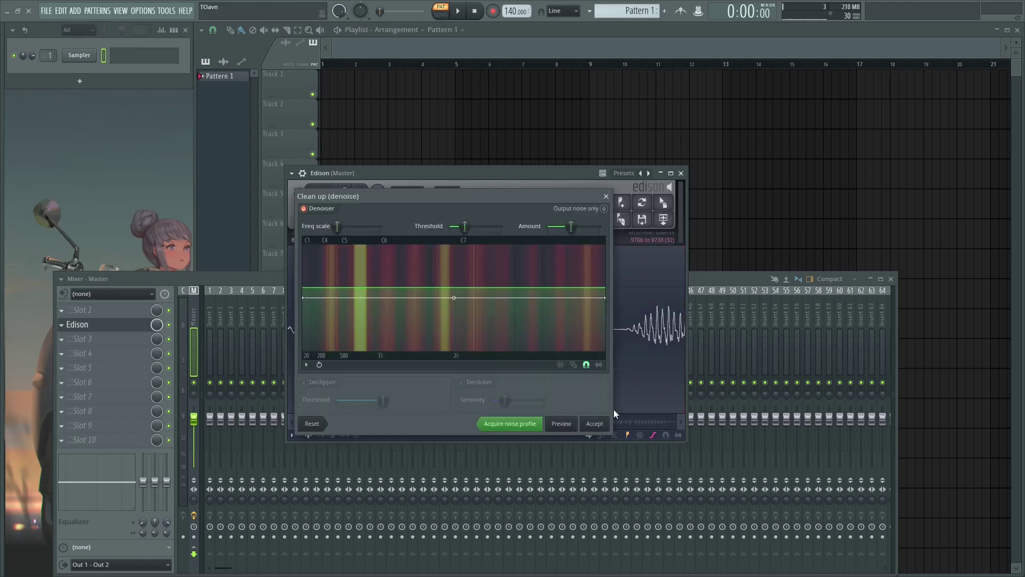
click(511, 425)
Open the denoiser on the whole sample, slightly lower the amount, raise a threshold curve point in the low mids, and preview the result.
scroll(505, 286, down, 5)
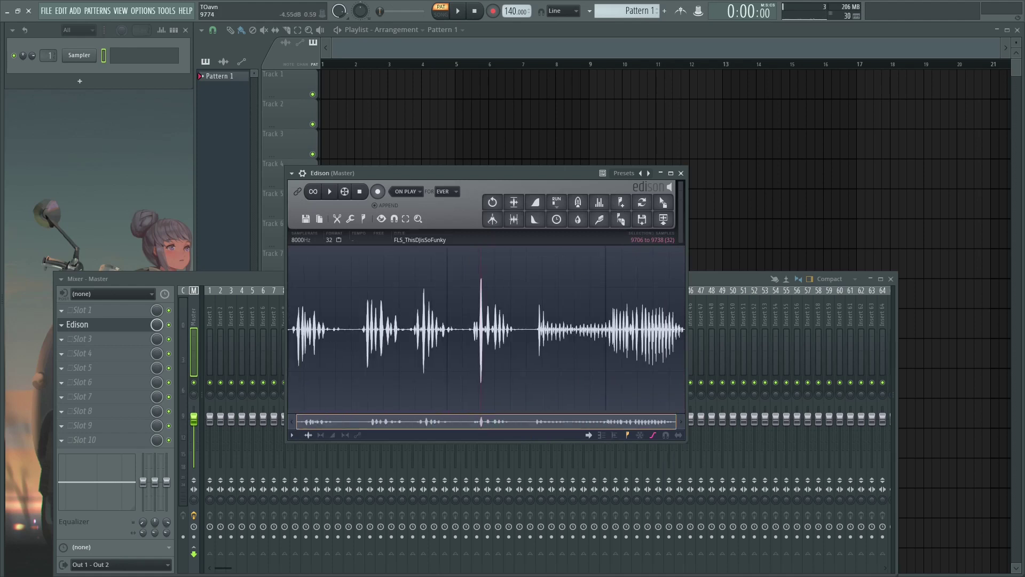
drag(482, 303, 508, 303)
key(ctrl+a)
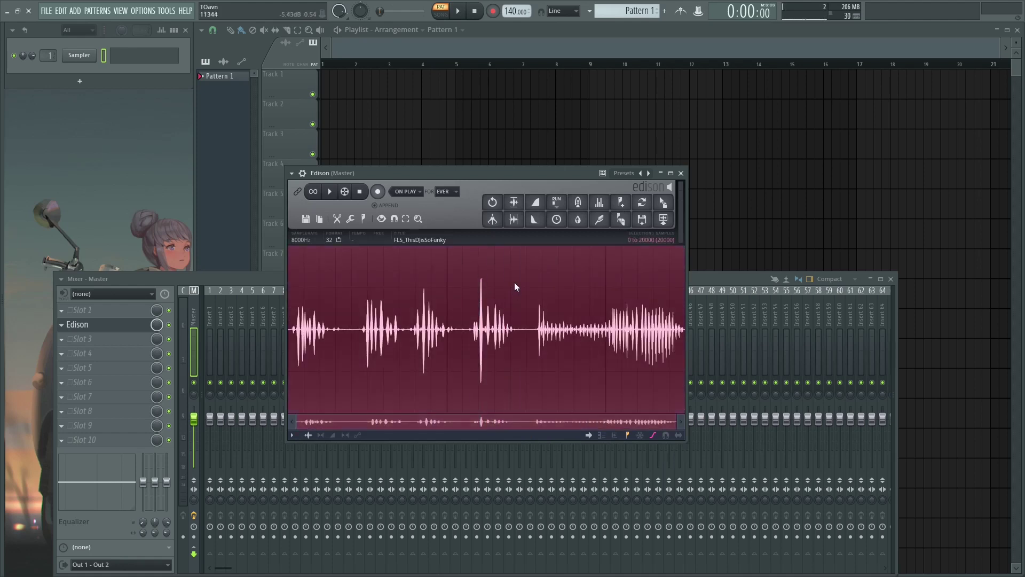
click(601, 221)
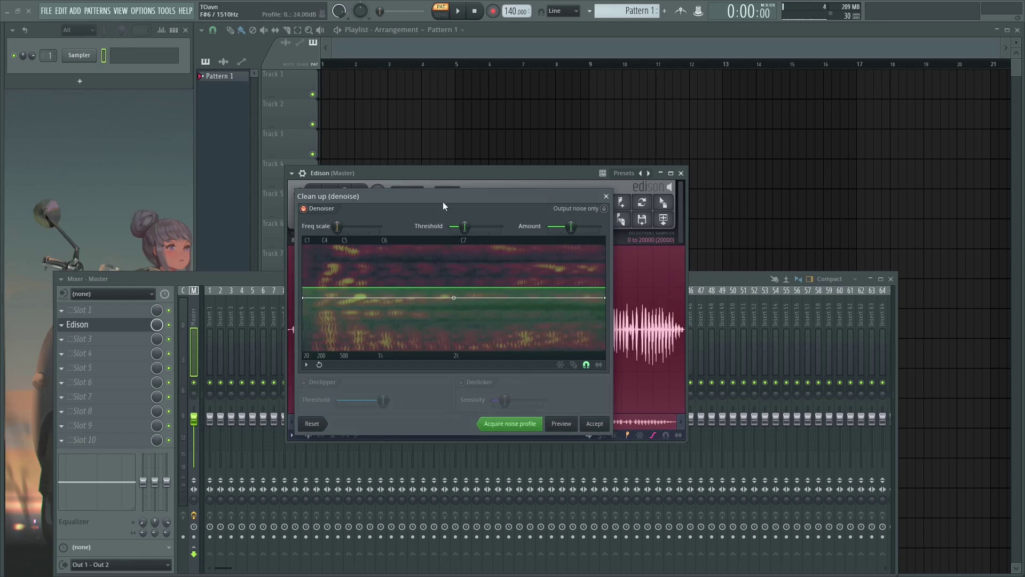
drag(458, 201, 516, 197)
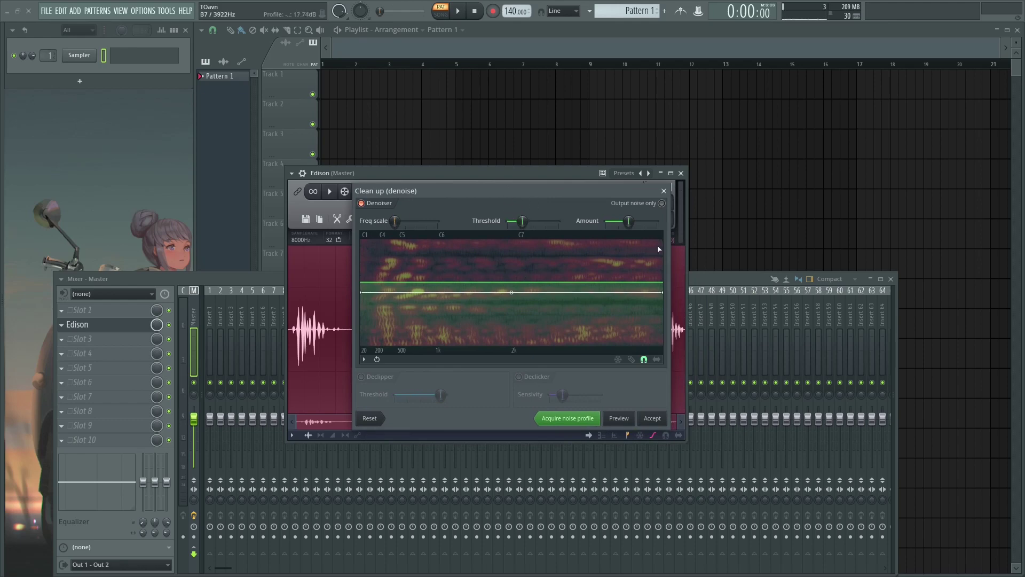
mouse_move(634, 222)
mouse_down()
mouse_move(622, 222)
mouse_move(655, 222)
mouse_move(609, 222)
mouse_move(661, 224)
mouse_move(606, 223)
mouse_move(661, 223)
mouse_move(622, 222)
mouse_up()
drag(423, 291, 420, 271)
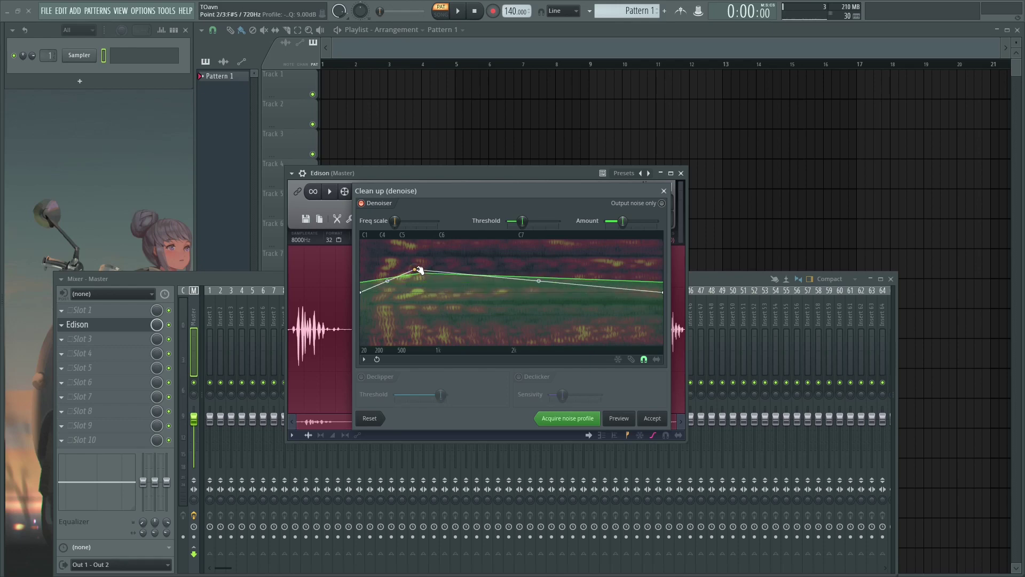
click(620, 419)
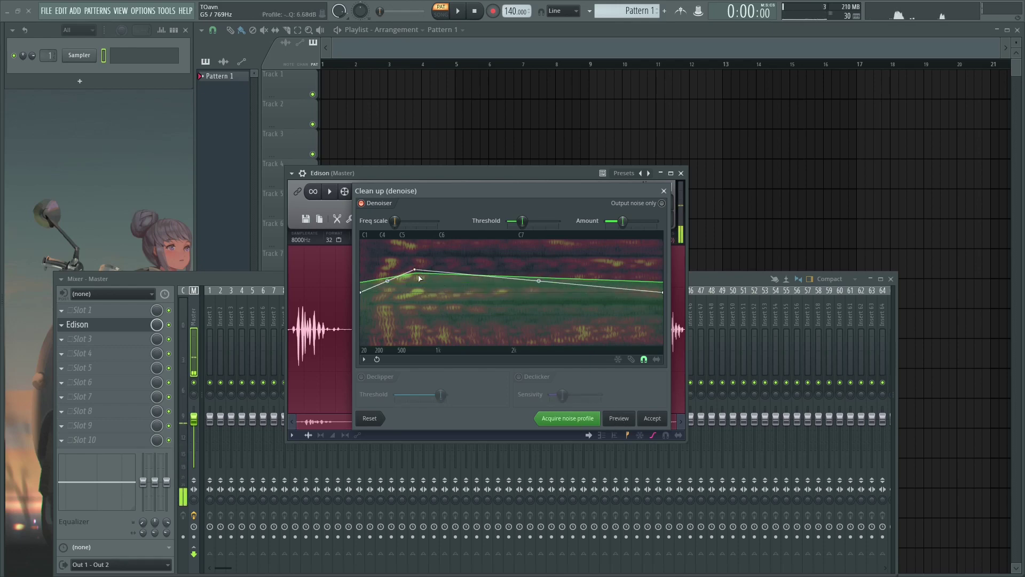
Expand the low end of the frequency scale, drop the curve's bass to minimum, raise it fully from about C5 upward, and maximize the denoise amount.
drag(395, 221, 409, 221)
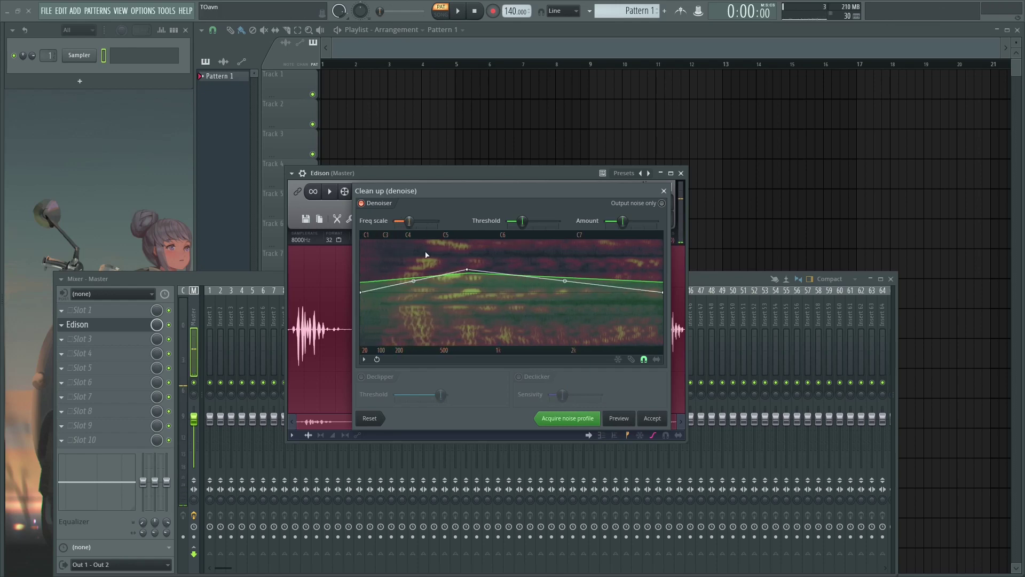
drag(464, 270, 463, 255)
drag(361, 292, 361, 353)
drag(411, 304, 412, 350)
drag(464, 254, 447, 231)
drag(555, 261, 555, 235)
drag(623, 221, 657, 220)
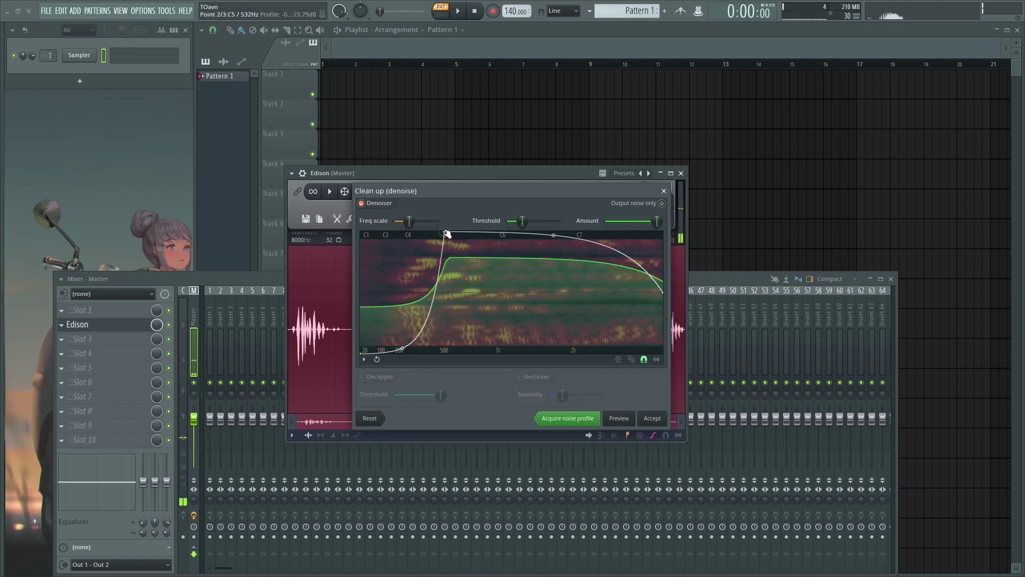
Shift the threshold curve's corner point lower, to just above C4, raise the treble end to maximum, and apply the denoise.
drag(446, 231, 421, 266)
drag(663, 292, 662, 232)
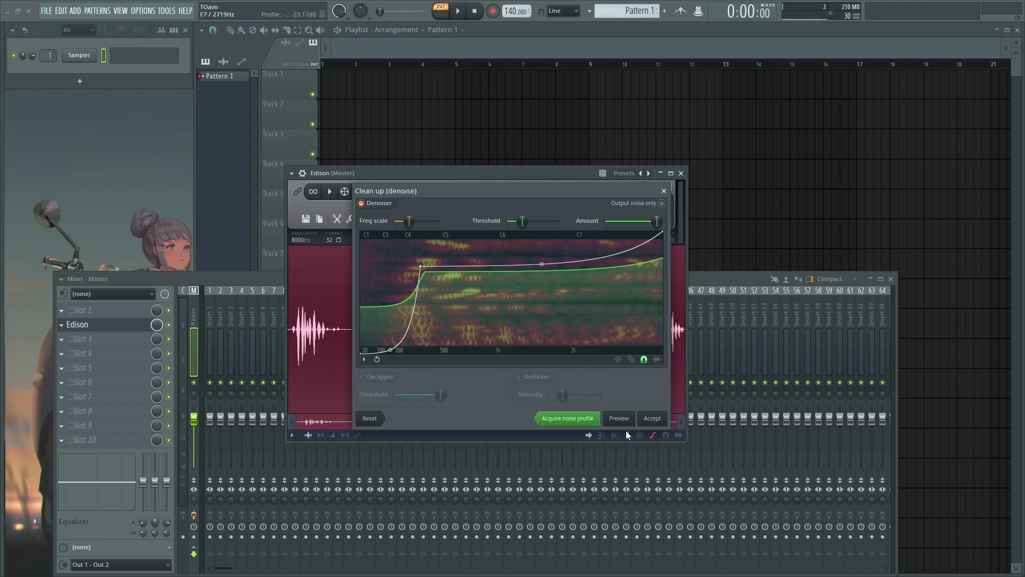
click(652, 419)
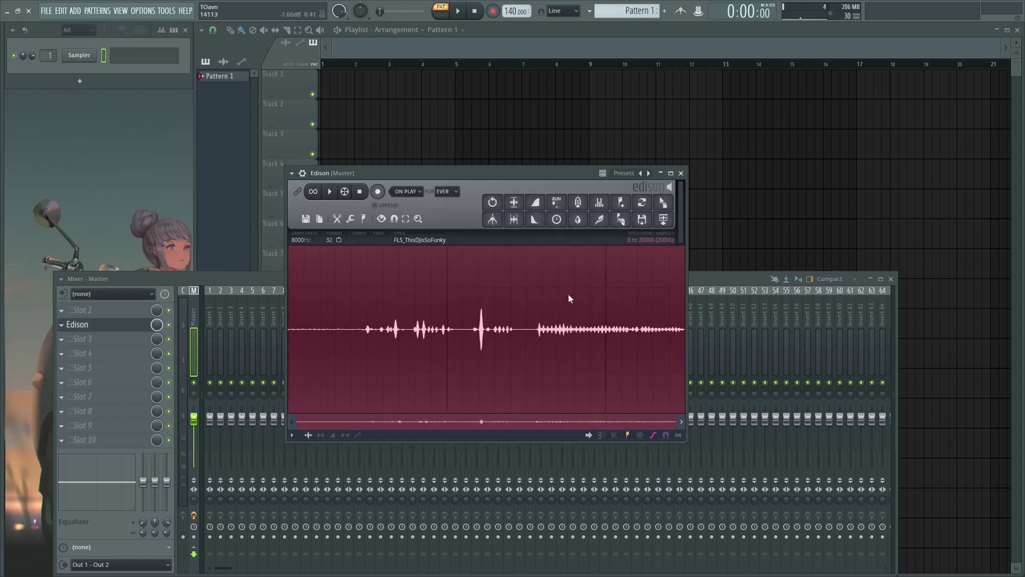
Normalize the denoised sample, clear the selection and play it back.
key(ctrl+n)
click(451, 298)
key(space)
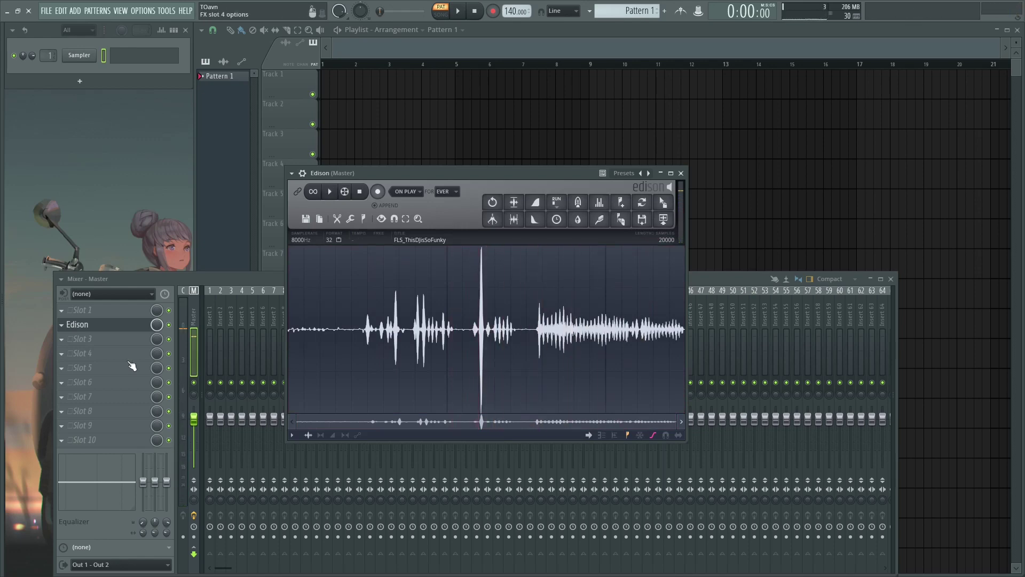
Load Maximus into slot 4 of the master track, reposition its window clear of Edison and play the sample through it.
middle_click(109, 347)
text(max)
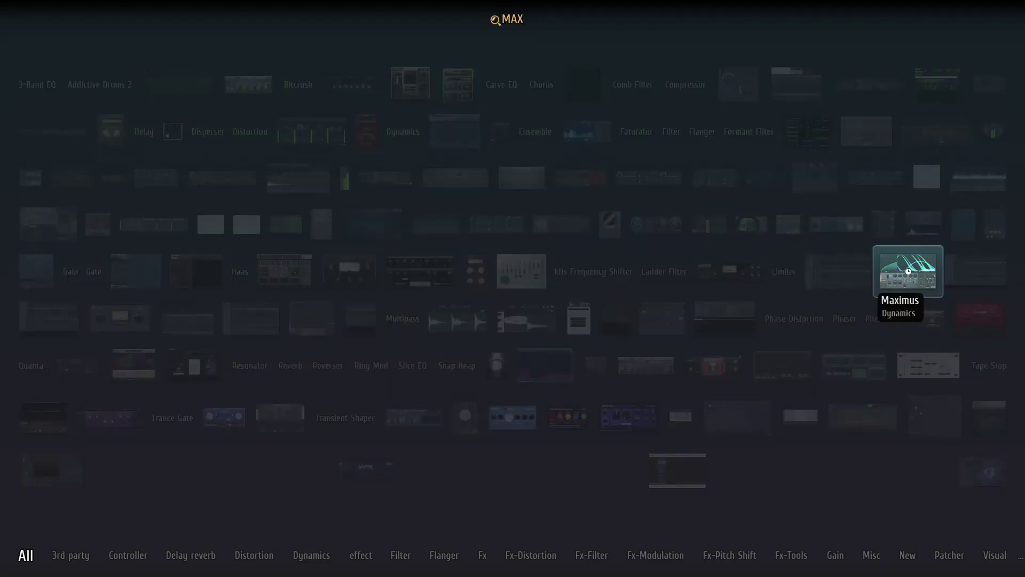
click(907, 271)
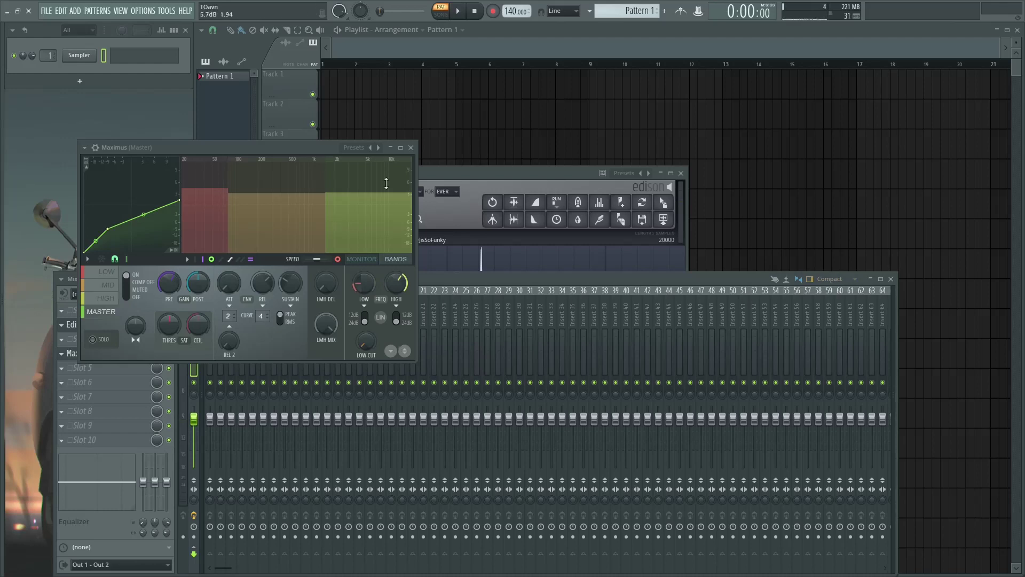
drag(301, 151, 874, 185)
click(329, 191)
drag(766, 184, 595, 160)
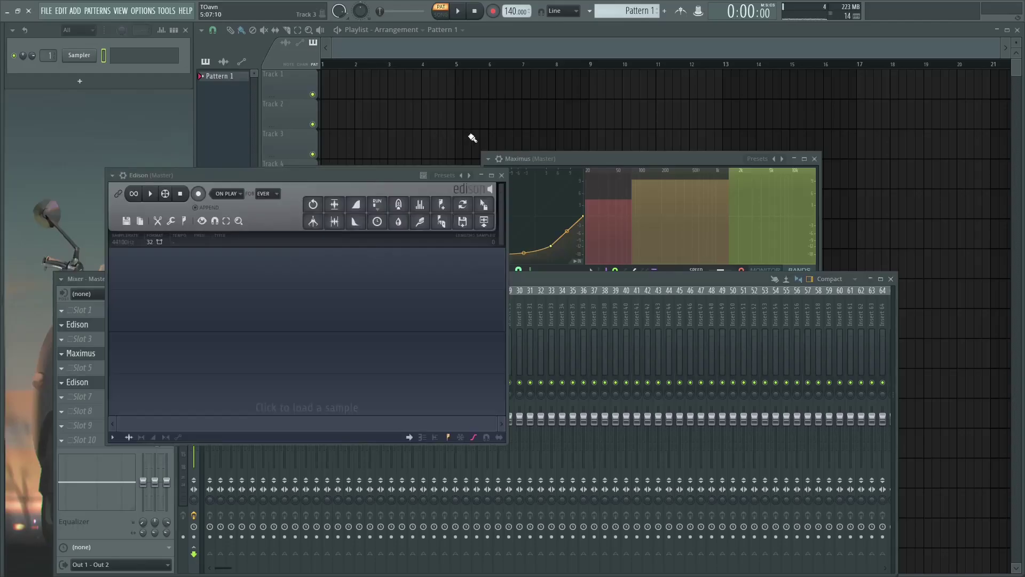
Arrange the two Edison windows apart and record the first one's playback through Maximus into the second, stopping once the sample has played.
drag(405, 175, 814, 257)
click(453, 175)
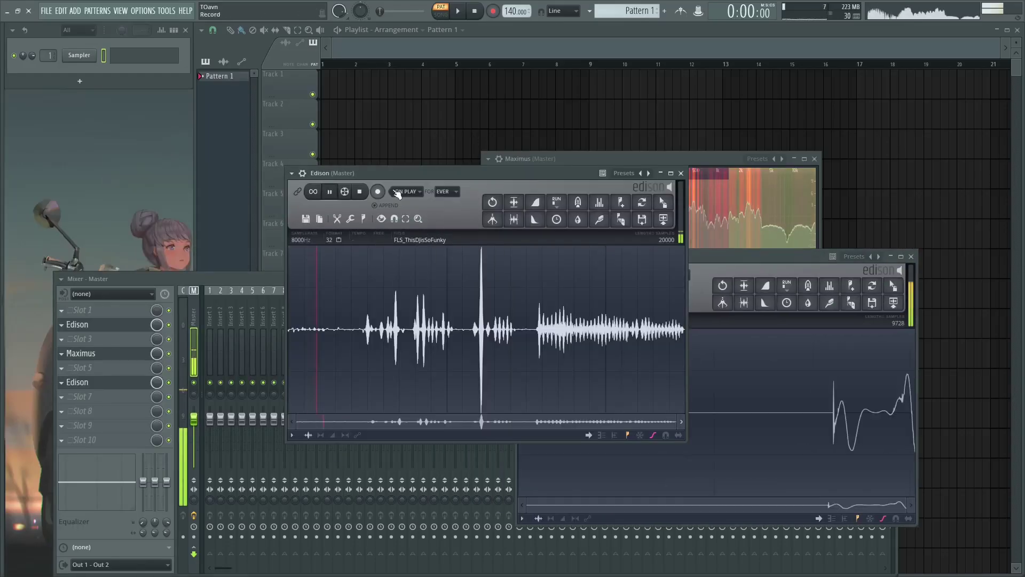
drag(453, 175, 254, 154)
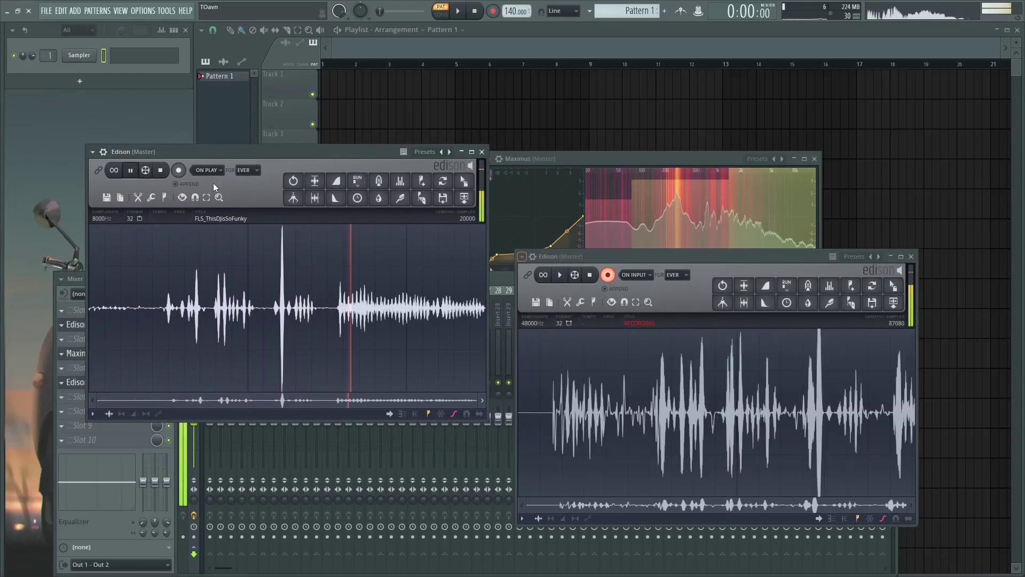
click(161, 170)
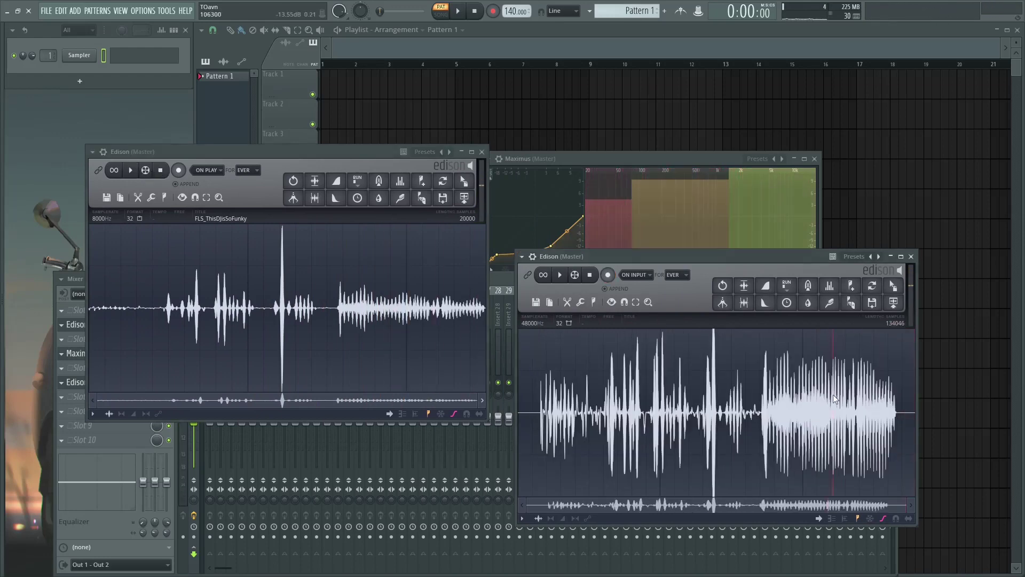
Play back the new recording in the second Edison.
double_click(833, 395)
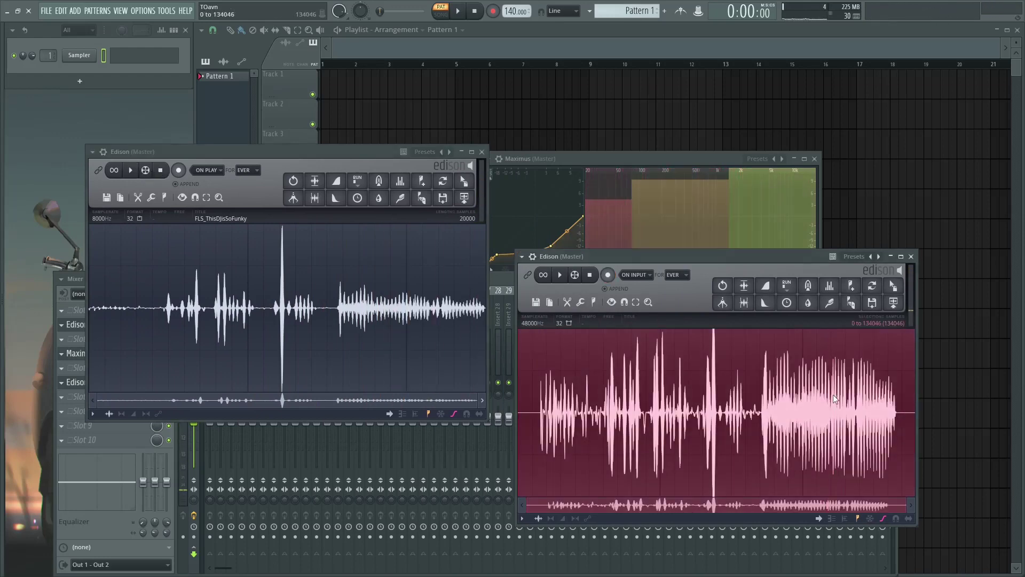
click(680, 380)
key(space)
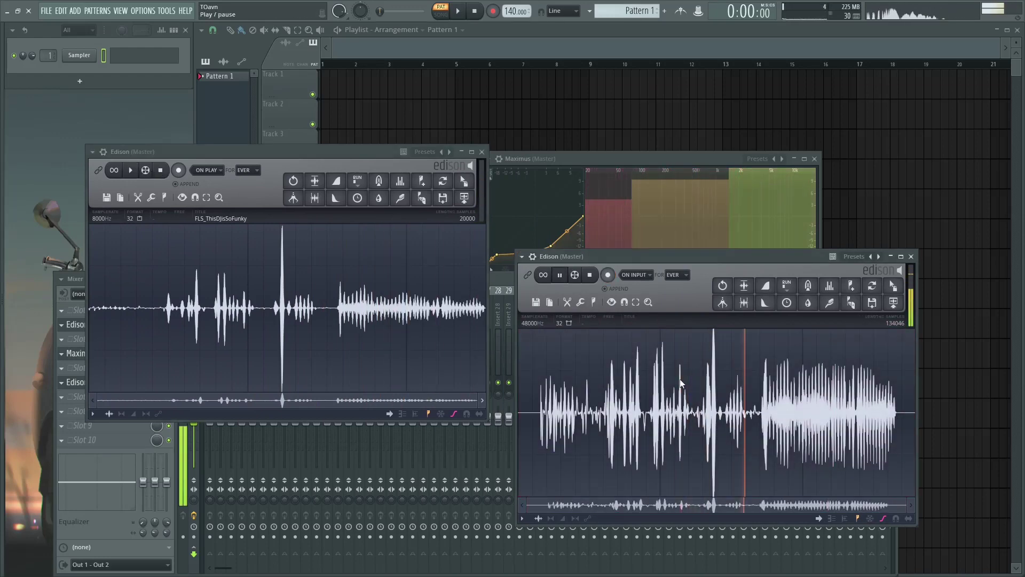
Resample the whole new recording to 8000 Hz through its sample properties.
double_click(780, 389)
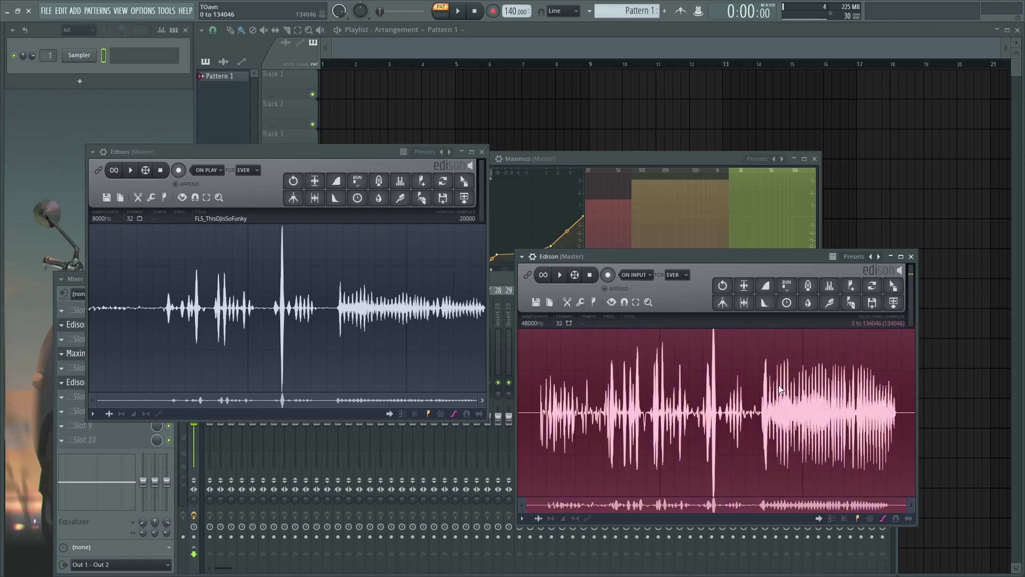
right_click(765, 391)
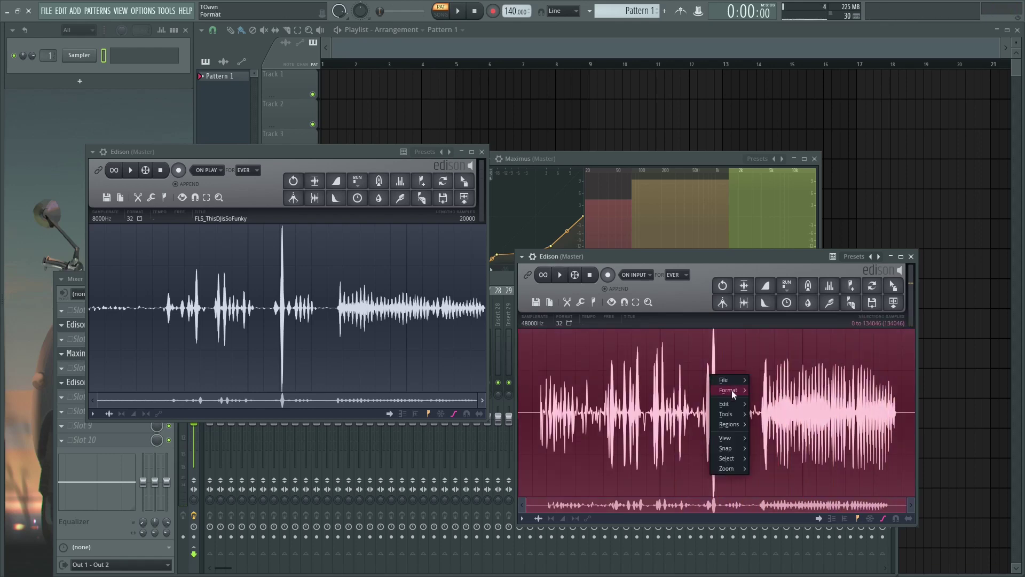
mouse_move(731, 390)
click(775, 390)
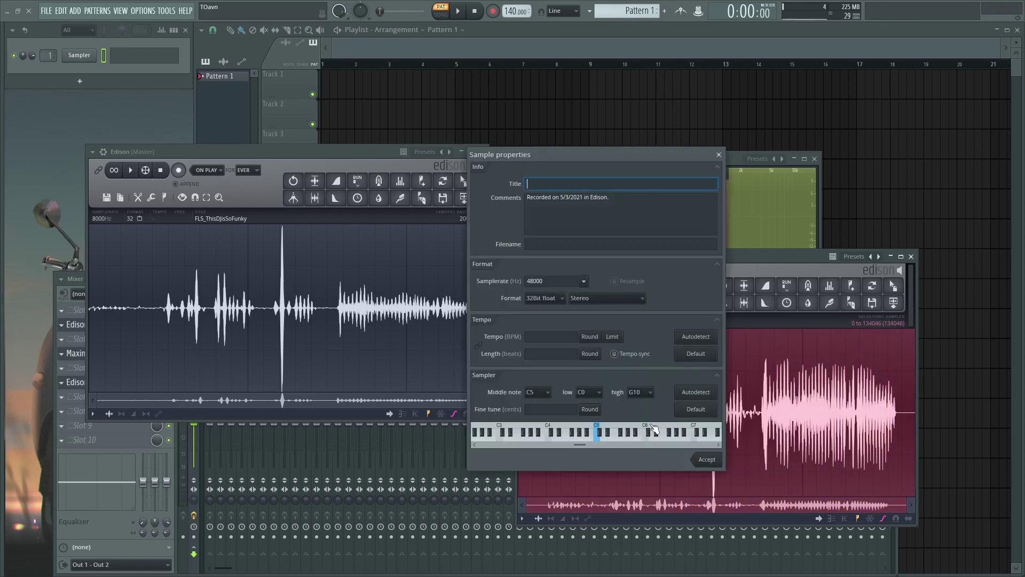
click(584, 280)
click(593, 296)
click(636, 284)
click(706, 458)
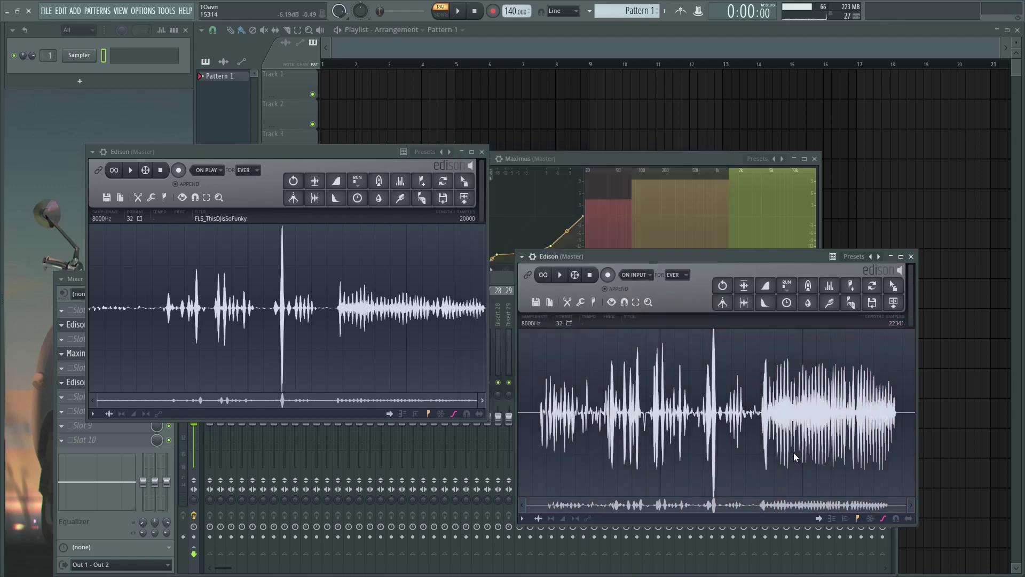
Play back the resampled recording, move its Edison window closer to the first one and bring the mixer to the front.
right_click(613, 392)
key(space)
key(space)
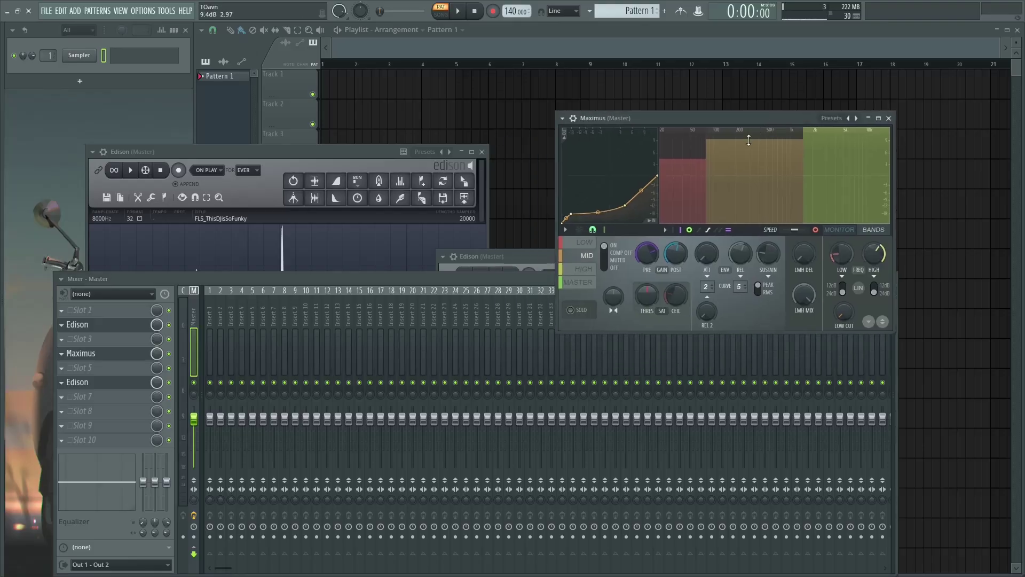
drag(529, 255, 464, 194)
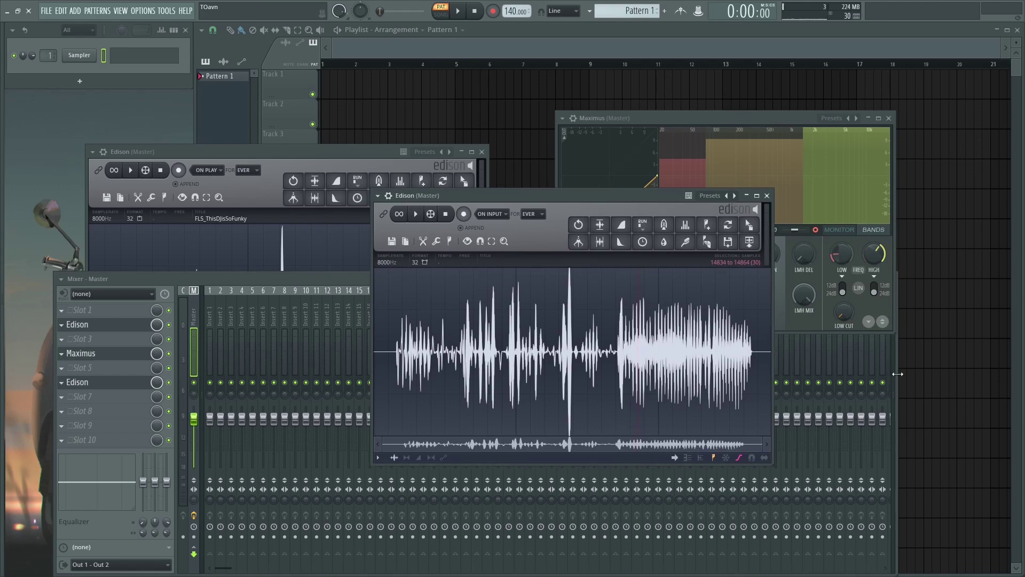
click(285, 277)
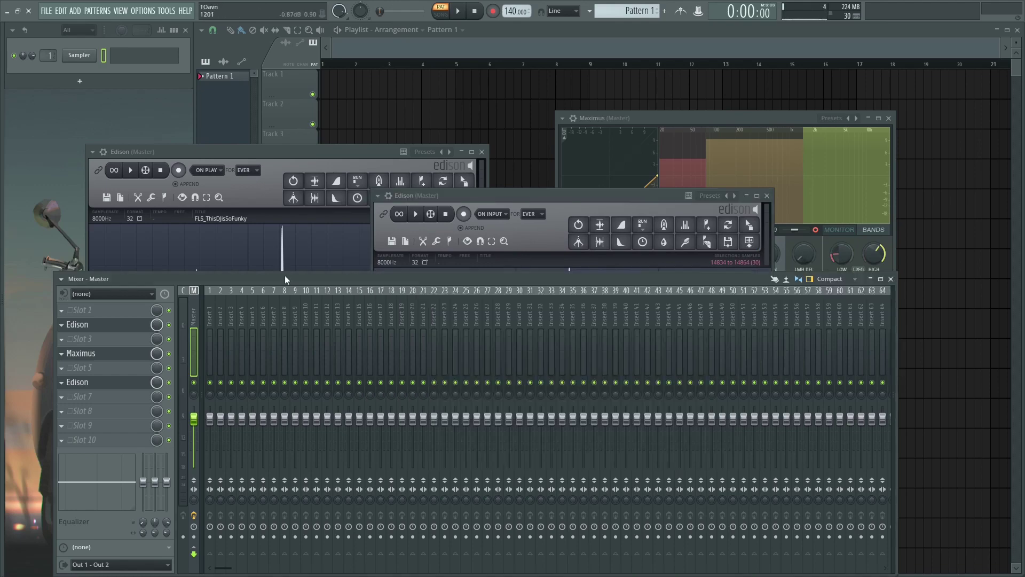